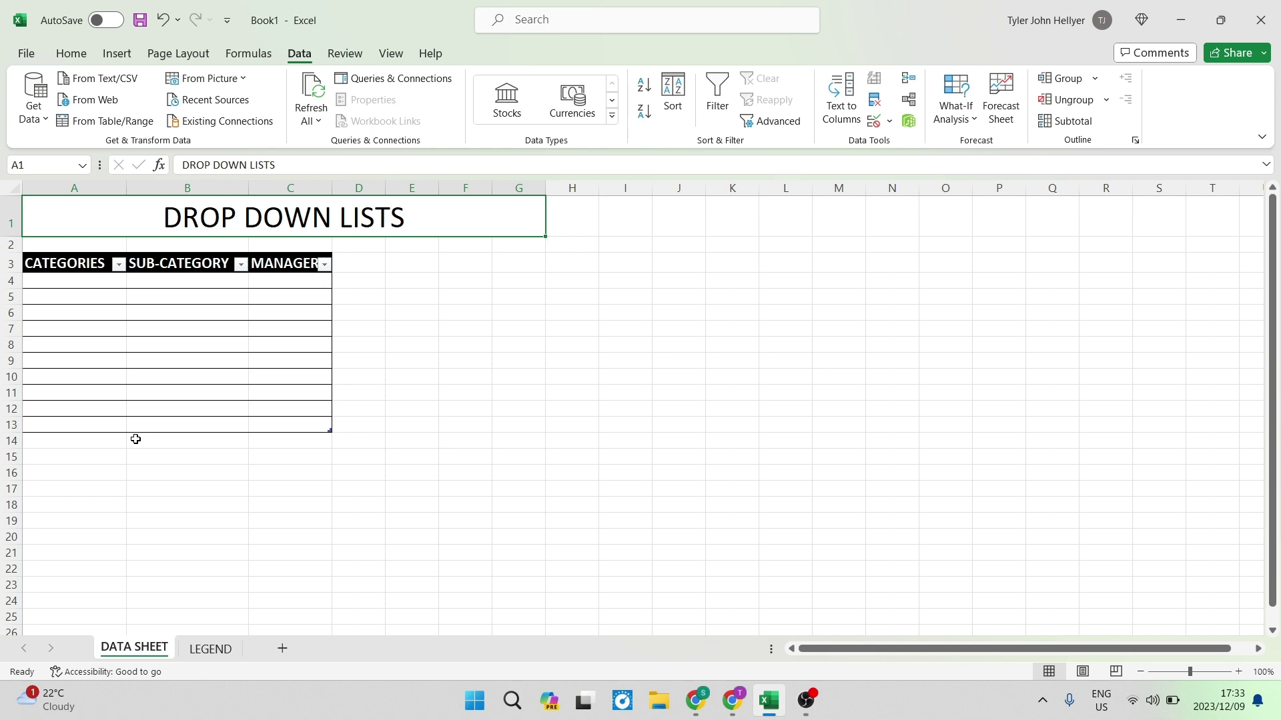
- Select Categories cell A4 on DATA SHEET, then move to the LEGEND sheet
left_click(83, 281)
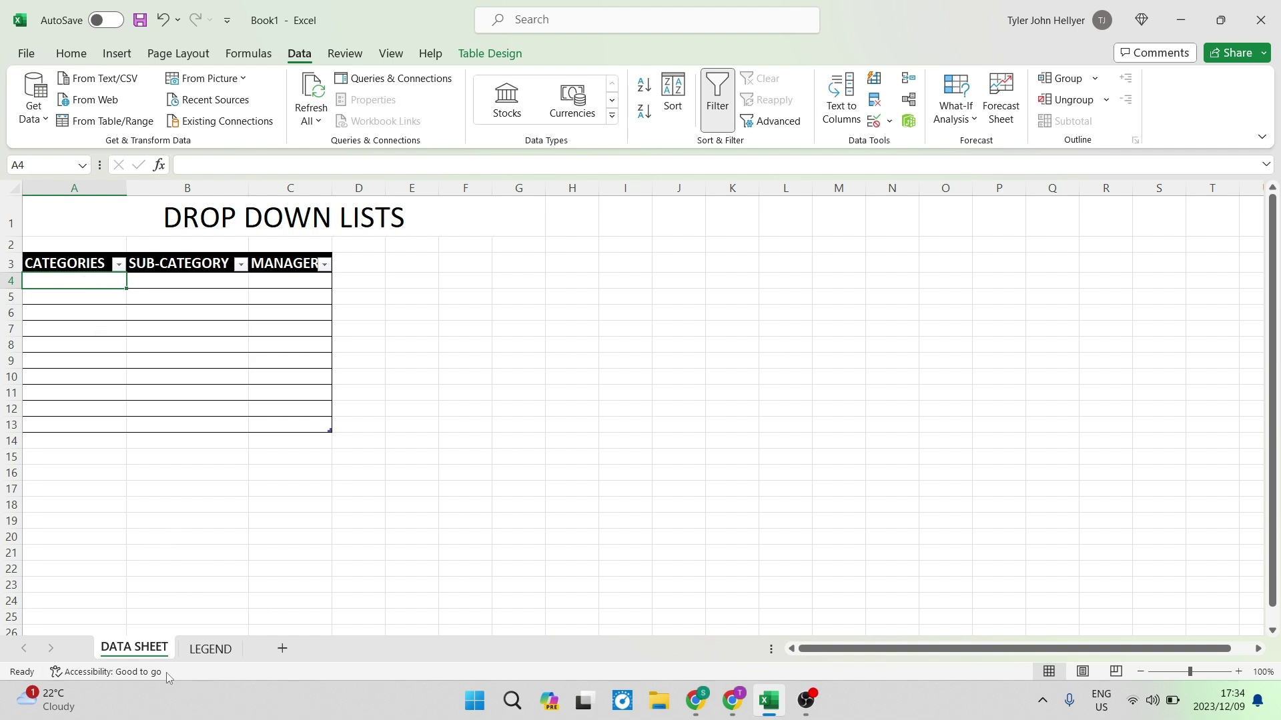
left_click(212, 650)
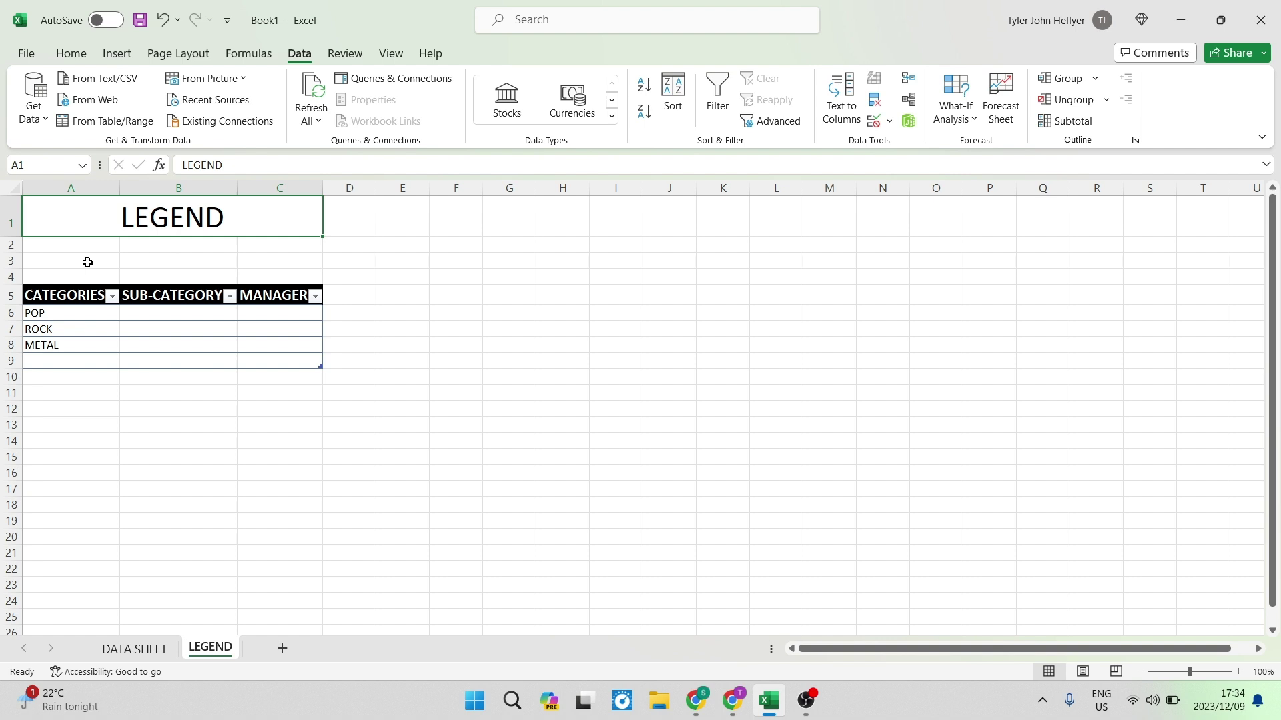
- Revisit LEGEND and select the category range in column A
left_click(134, 648)
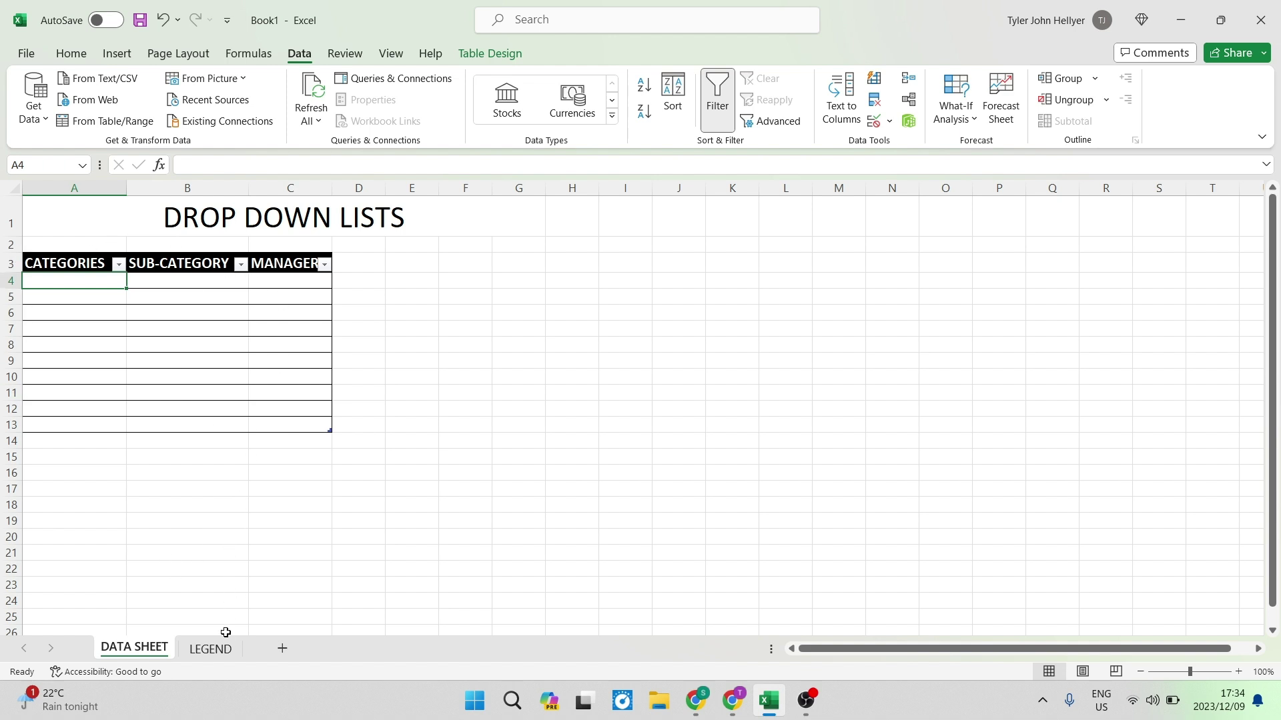
left_click(210, 648)
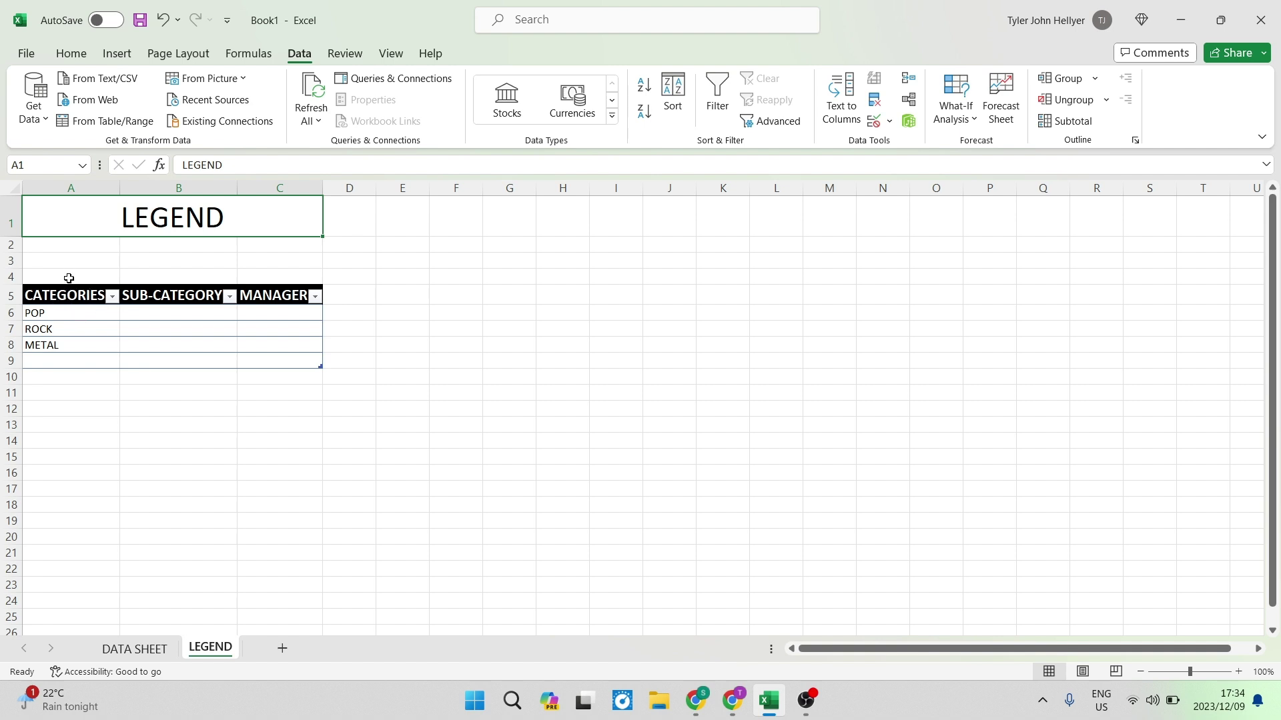
left_click_drag(64, 257, 57, 407)
left_click(58, 407)
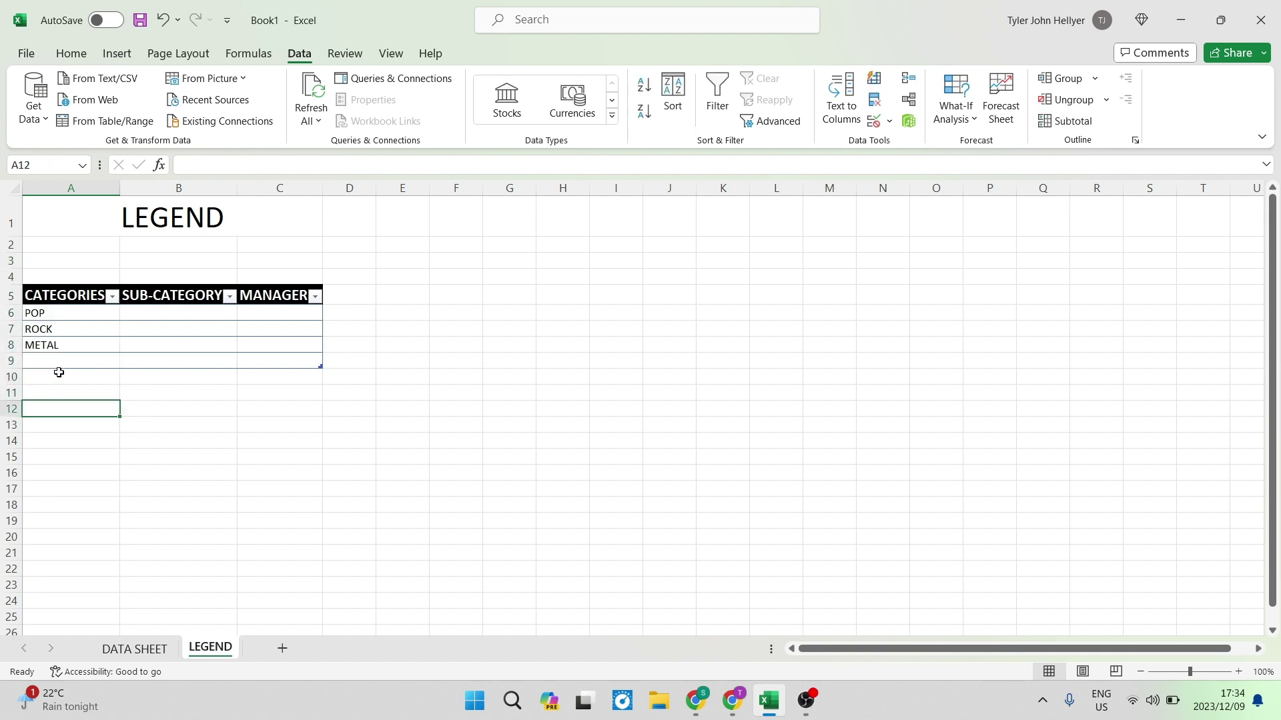
left_click_drag(56, 260, 40, 427)
left_click(60, 375)
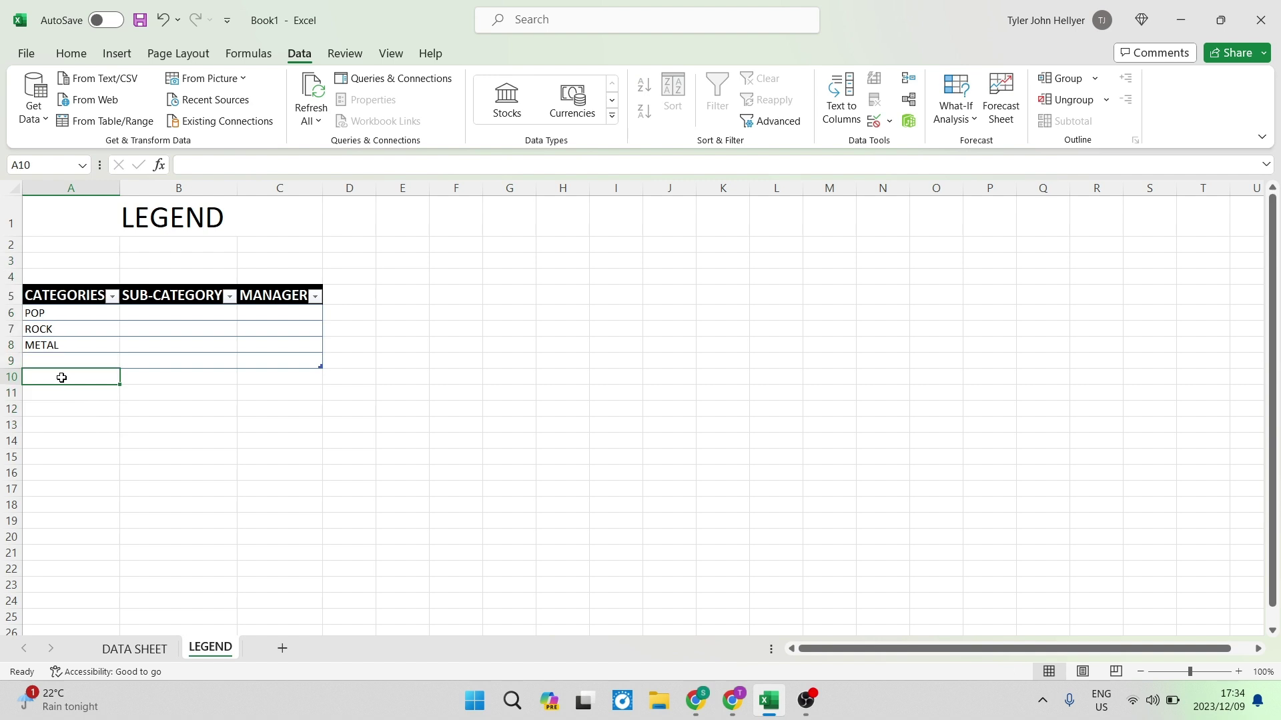
- Check the POP, ROCK and METAL cells one by one, then return to DATA SHEET
left_click(61, 316)
left_click(62, 328)
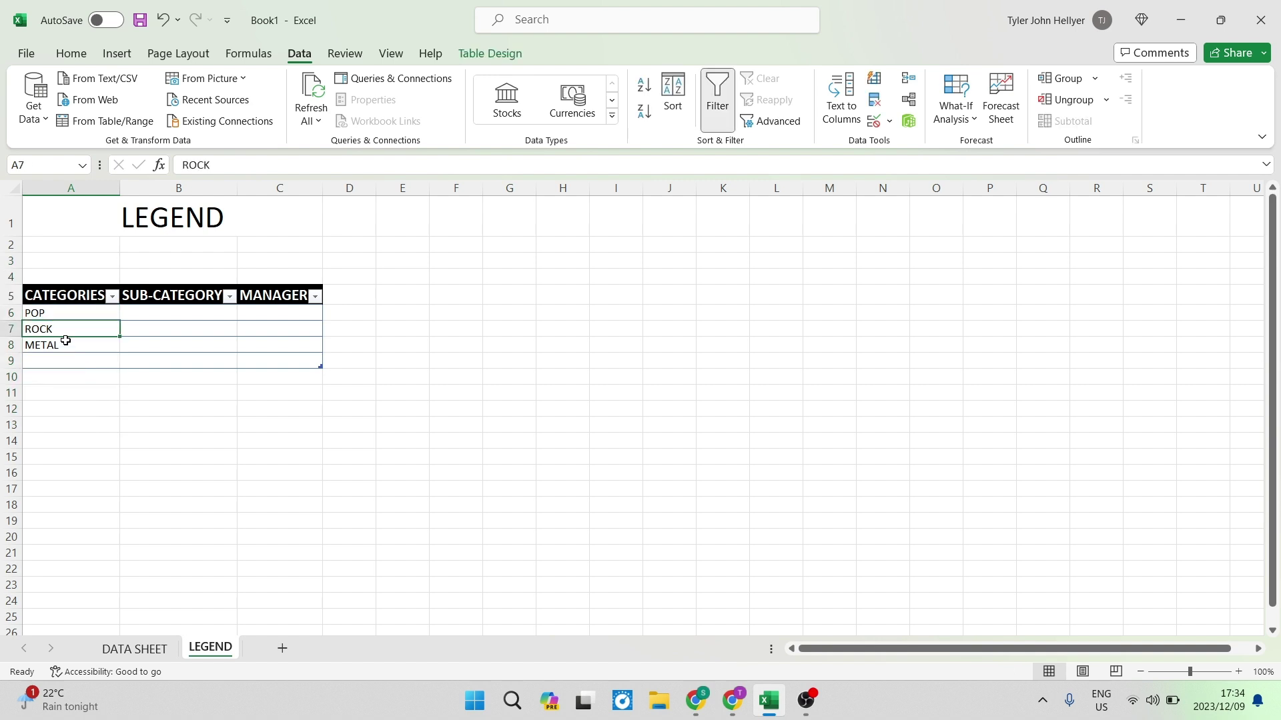
left_click(63, 343)
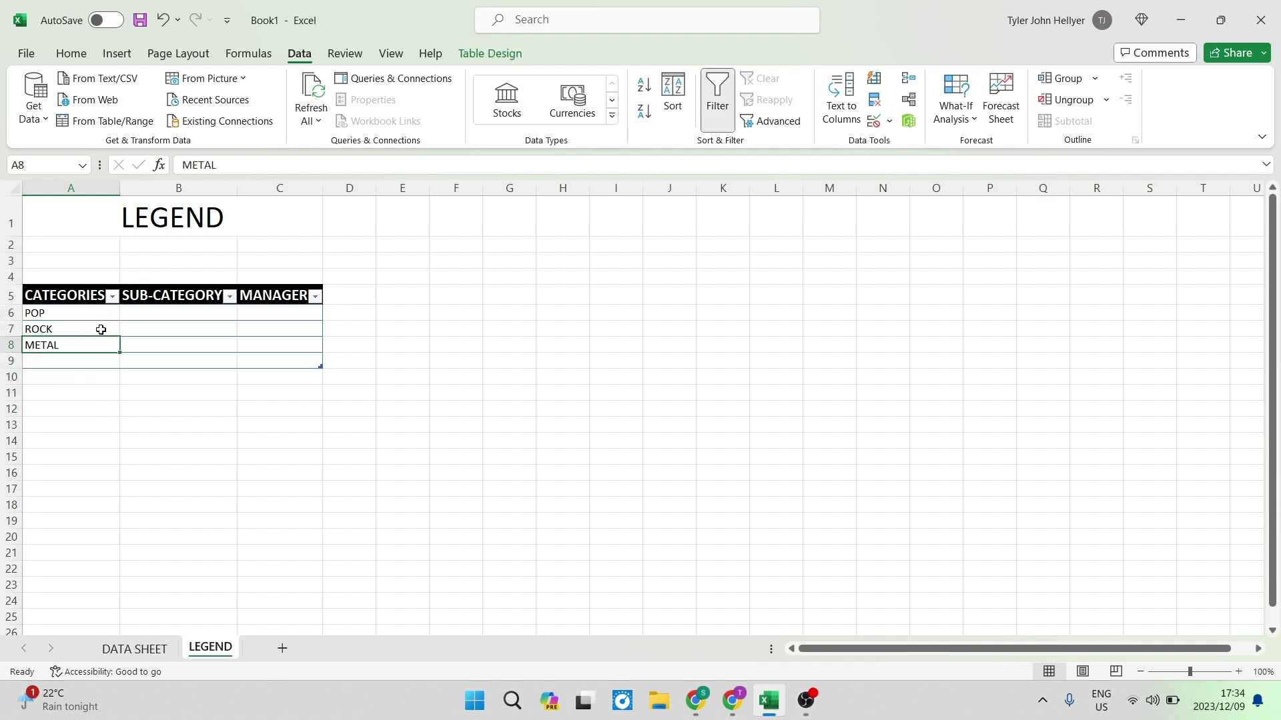
left_click(87, 310)
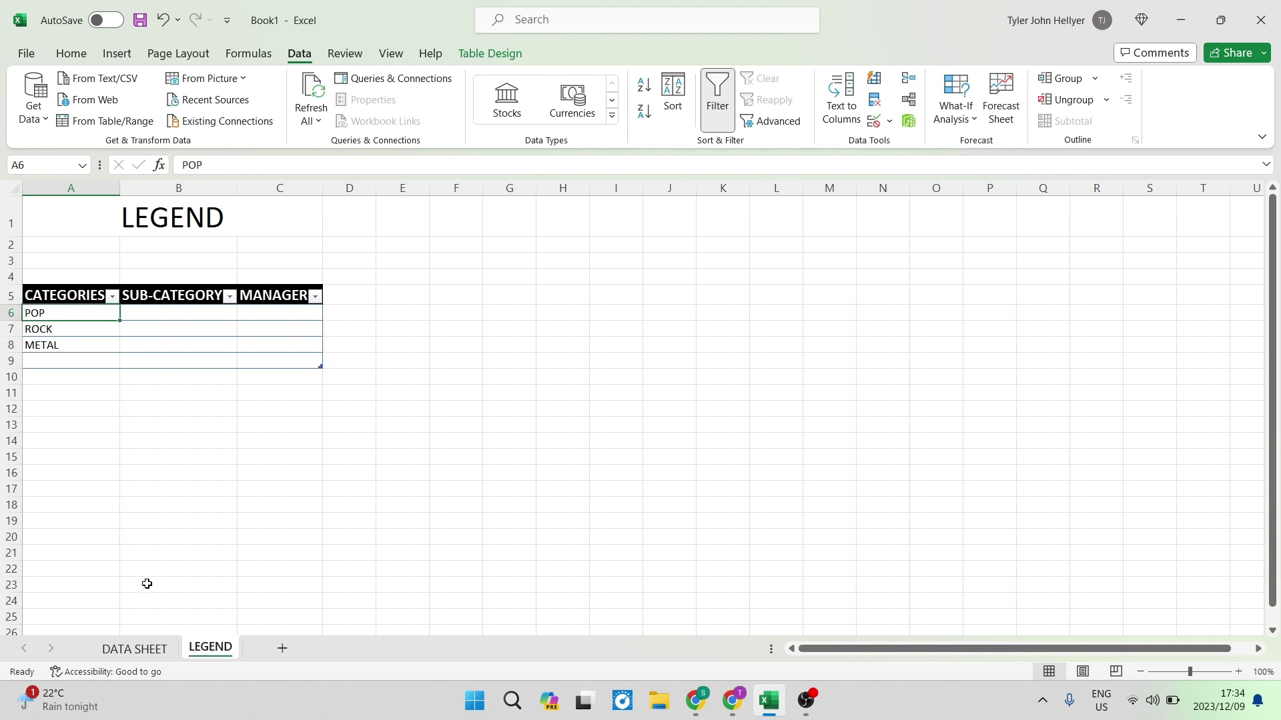
left_click(137, 650)
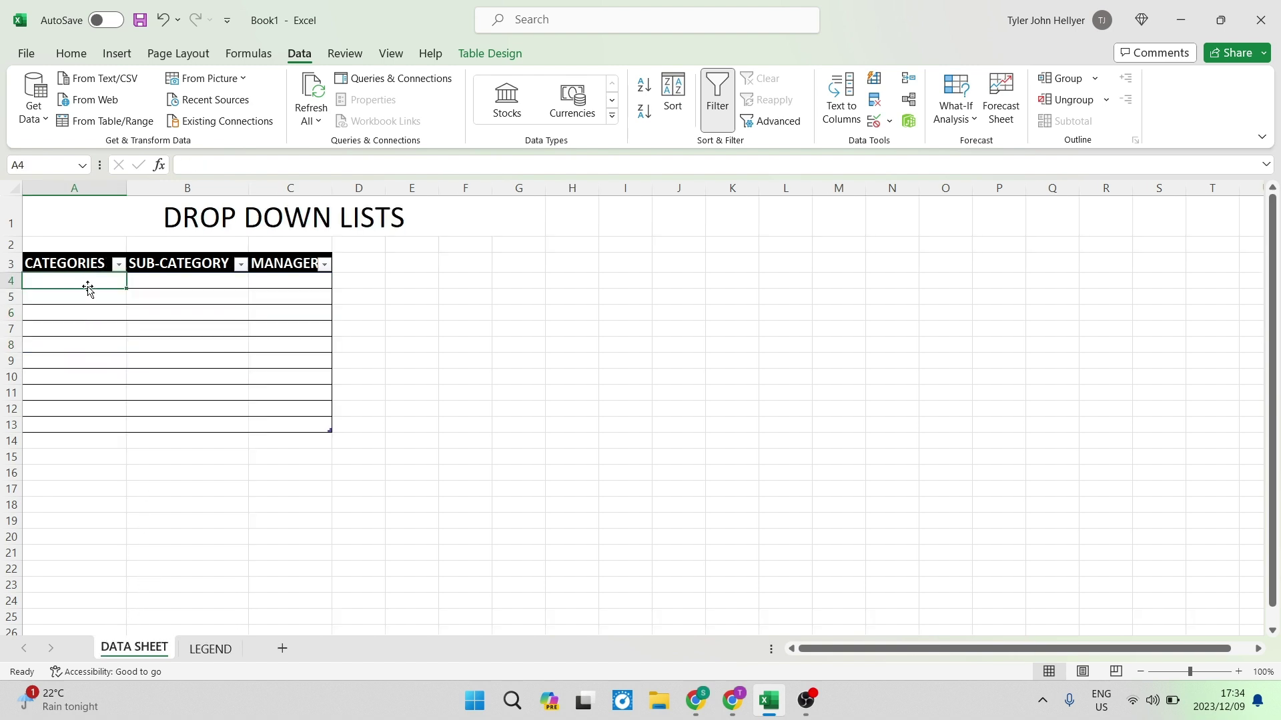
- Select CATEGORIES cells A4:A13 and bring up Data Validation for them
left_click_drag(87, 286, 70, 419)
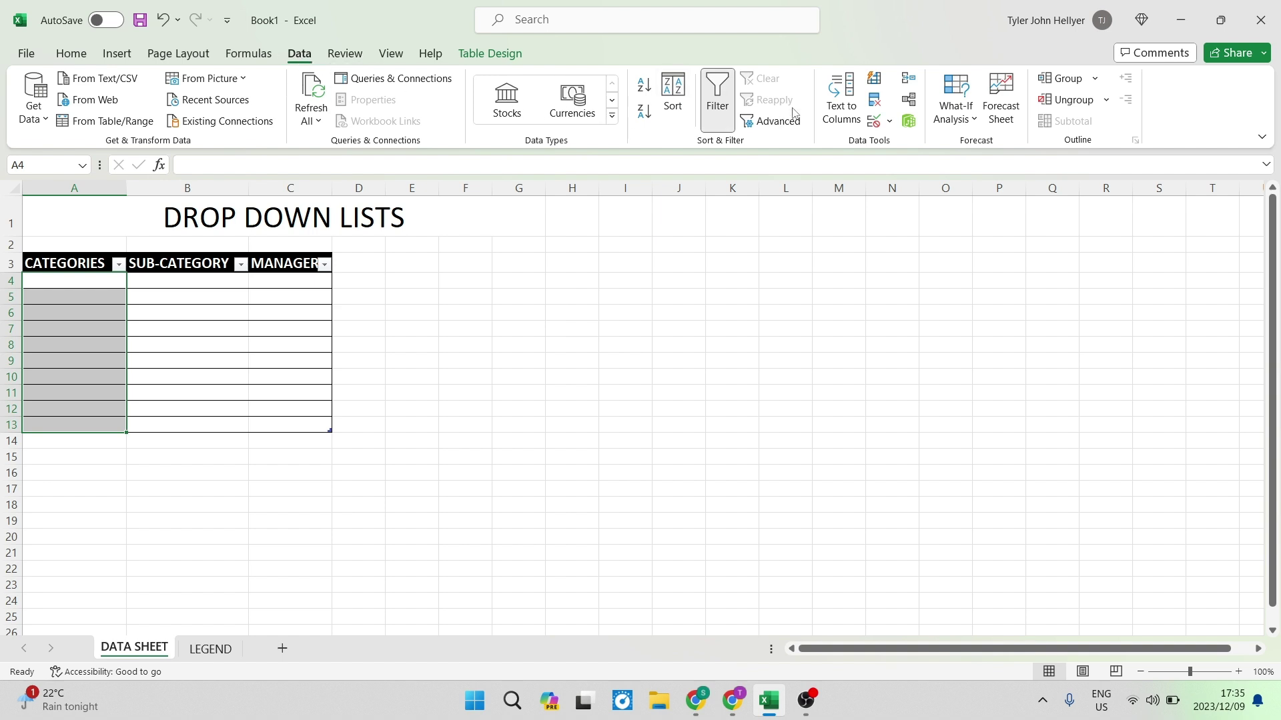
left_click(873, 121)
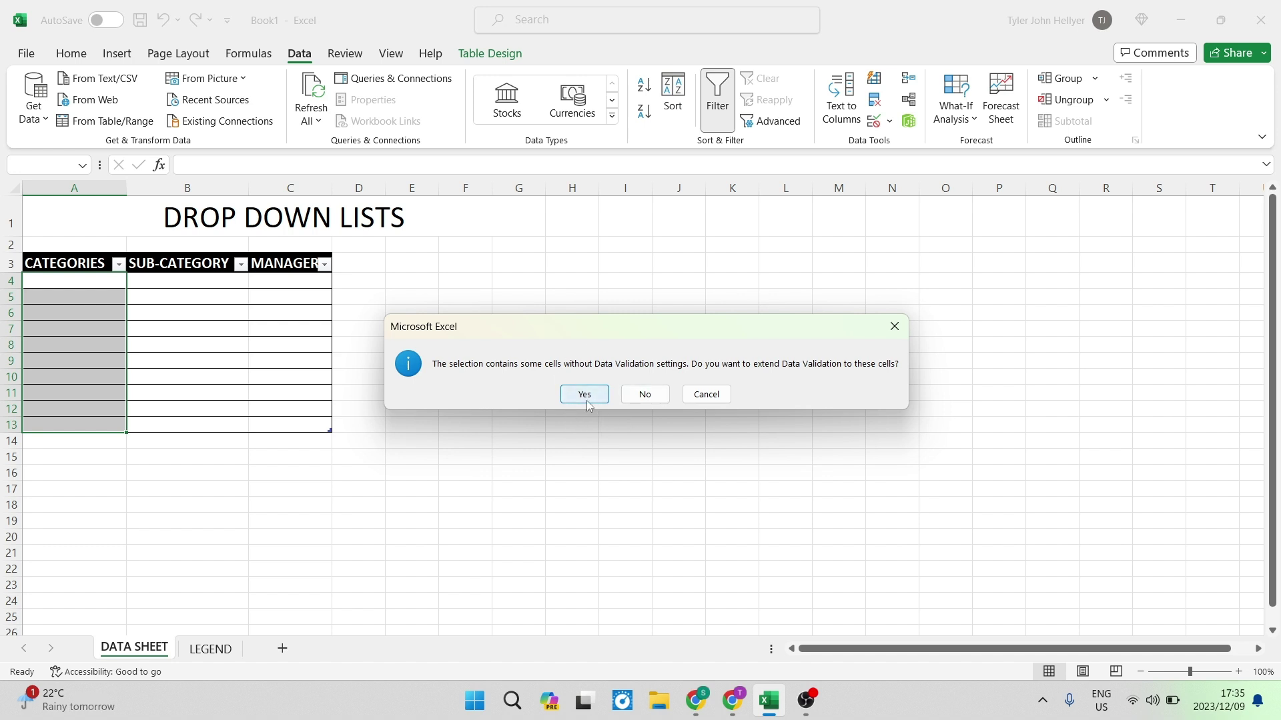
- Extend validation to all selected cells and set Allow to List
left_click(585, 395)
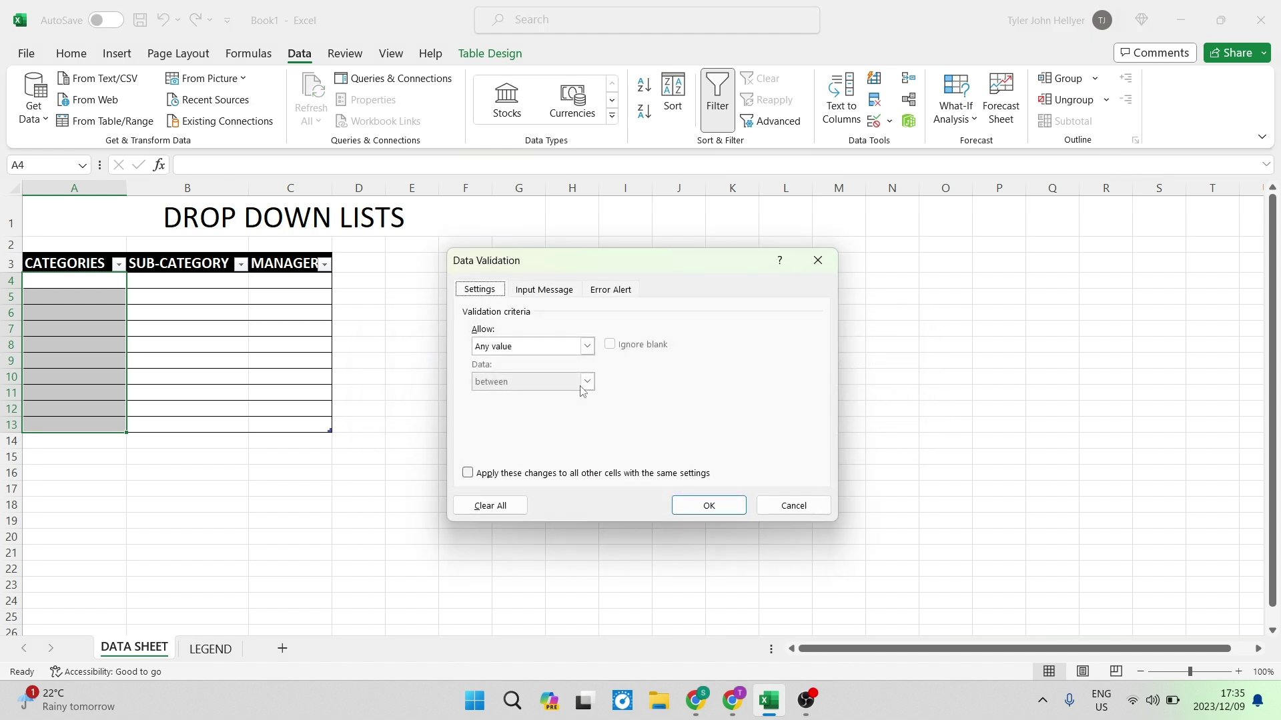
left_click_drag(551, 261, 510, 262)
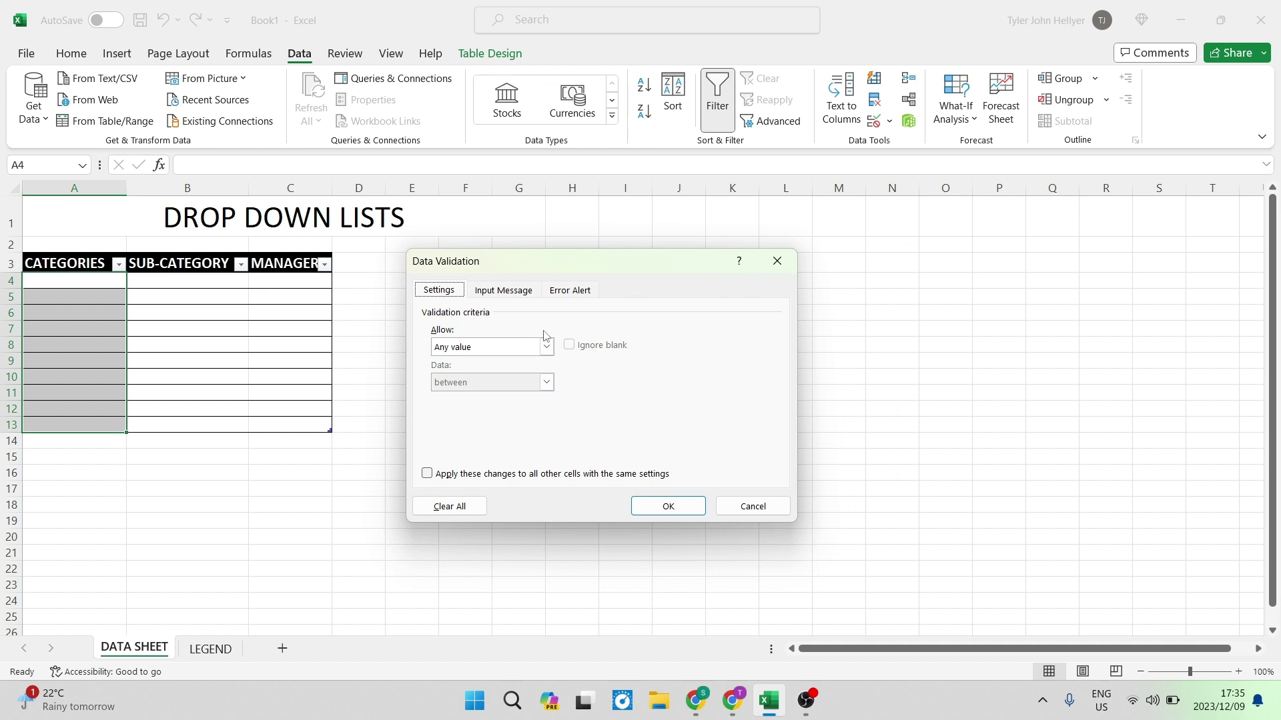
left_click(547, 348)
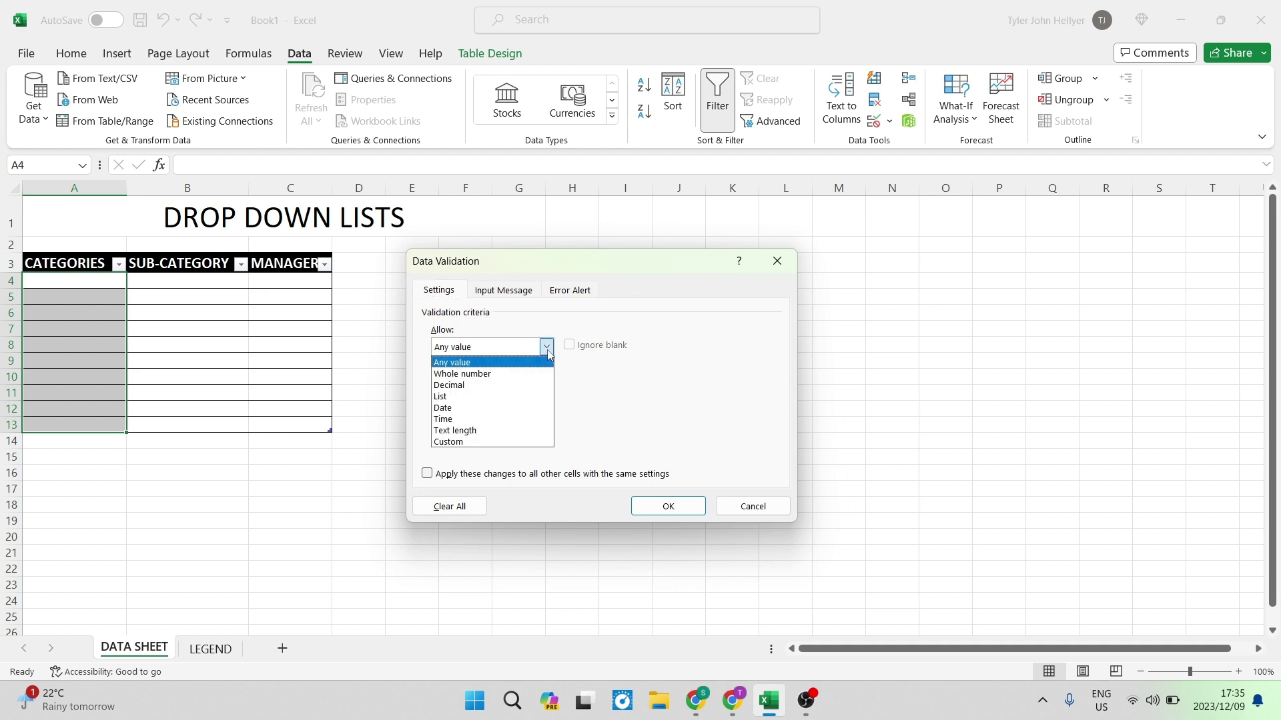
left_click(489, 397)
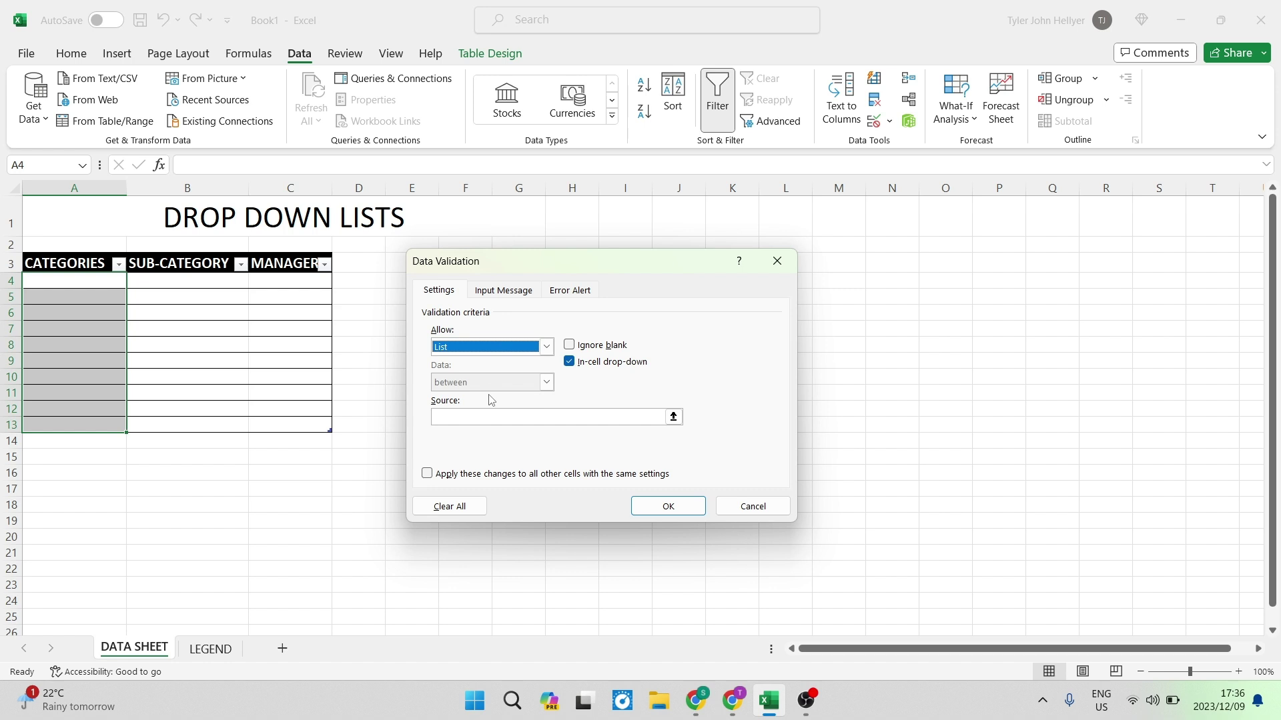
- Set the list source to =LEGEND!$A$6:$A$8 (POP, ROCK, METAL) and apply it
left_click(533, 417)
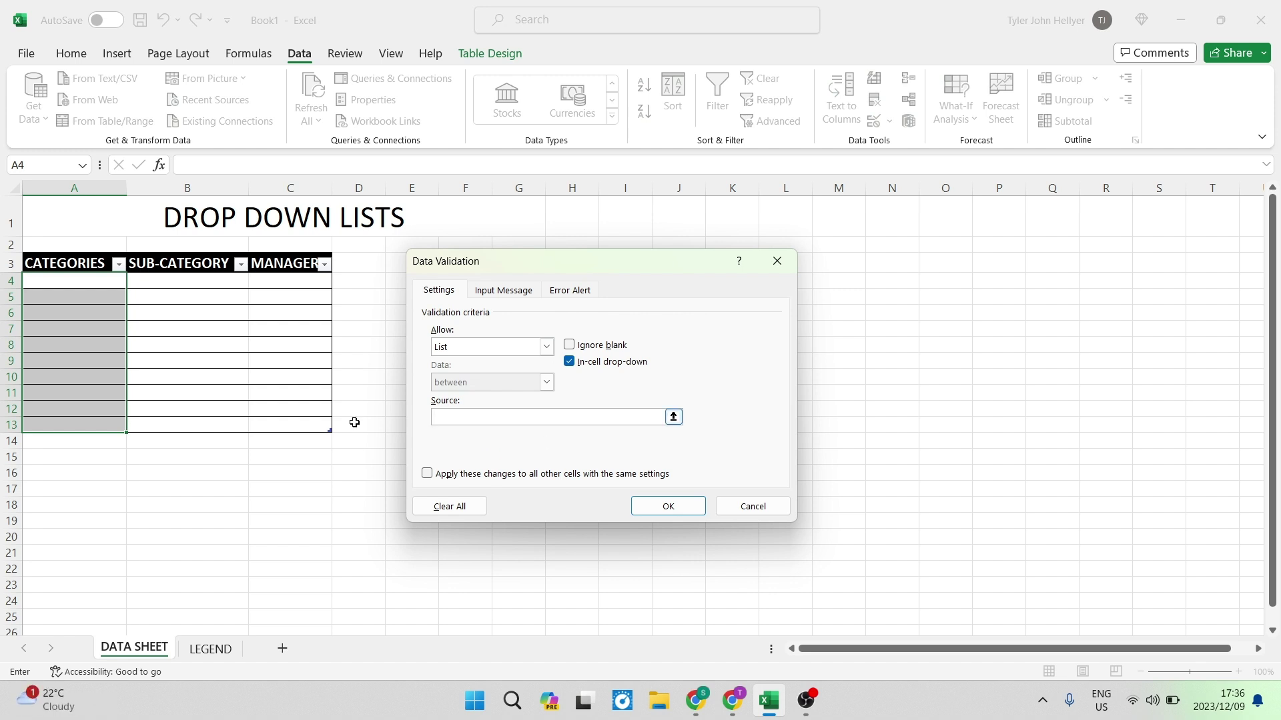
left_click(209, 648)
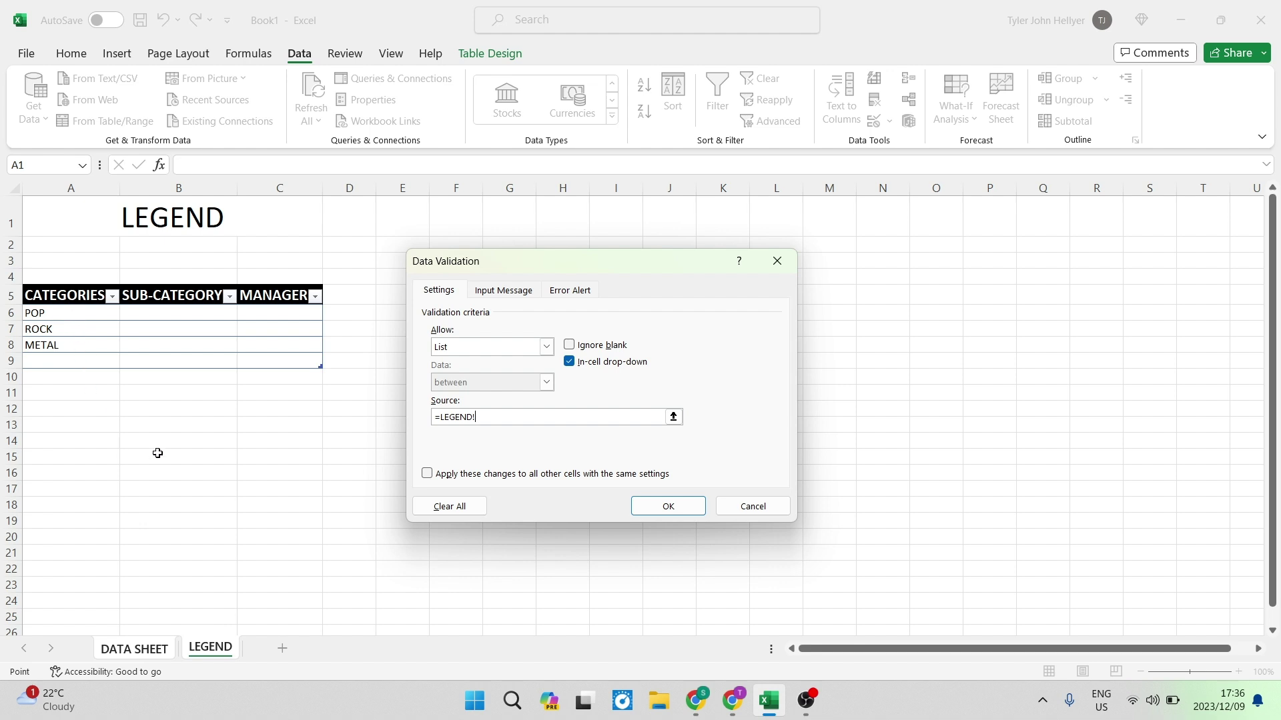
left_click_drag(79, 311, 77, 343)
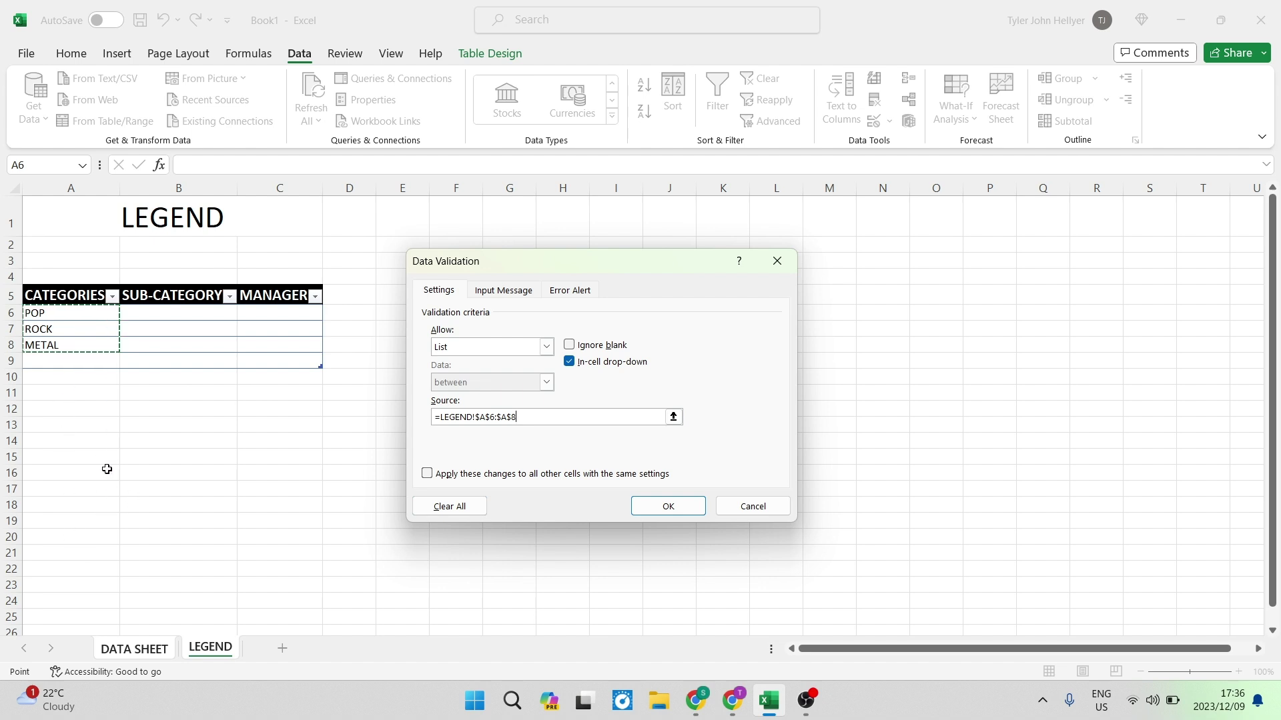
left_click(668, 507)
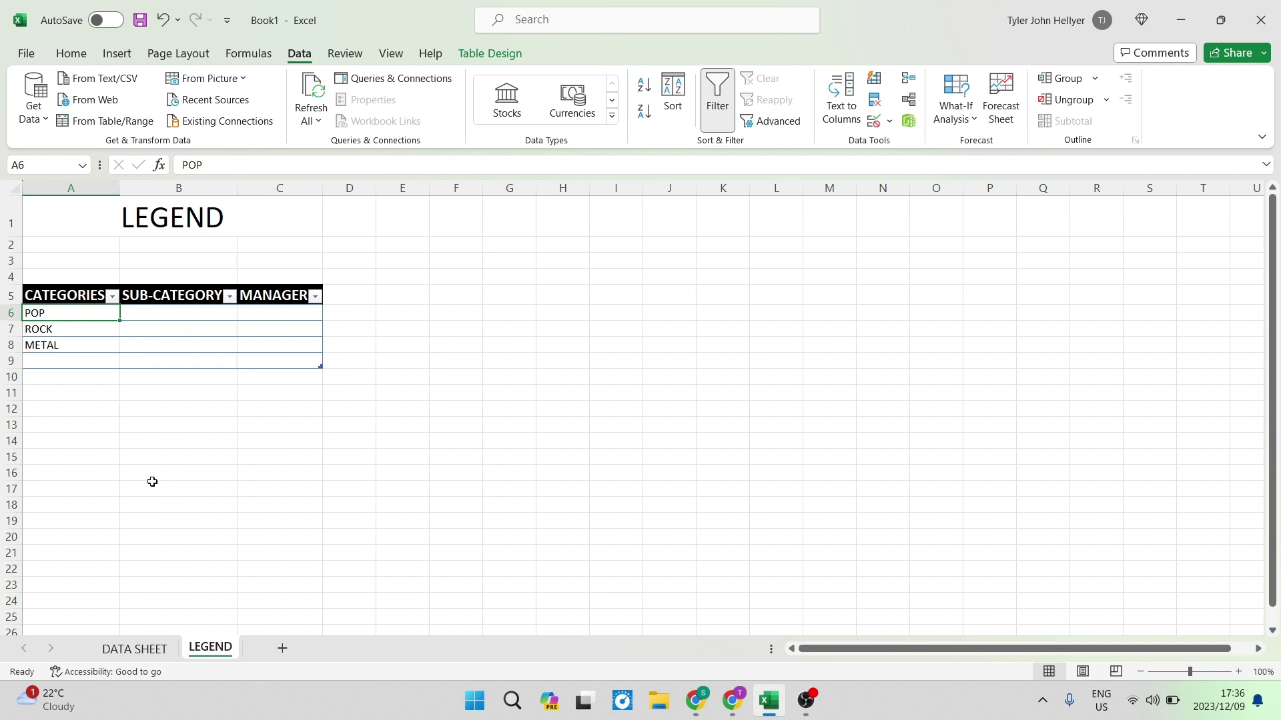
- On DATA SHEET, open cell A4's drop-down to verify POP, ROCK and METAL appear
left_click(137, 649)
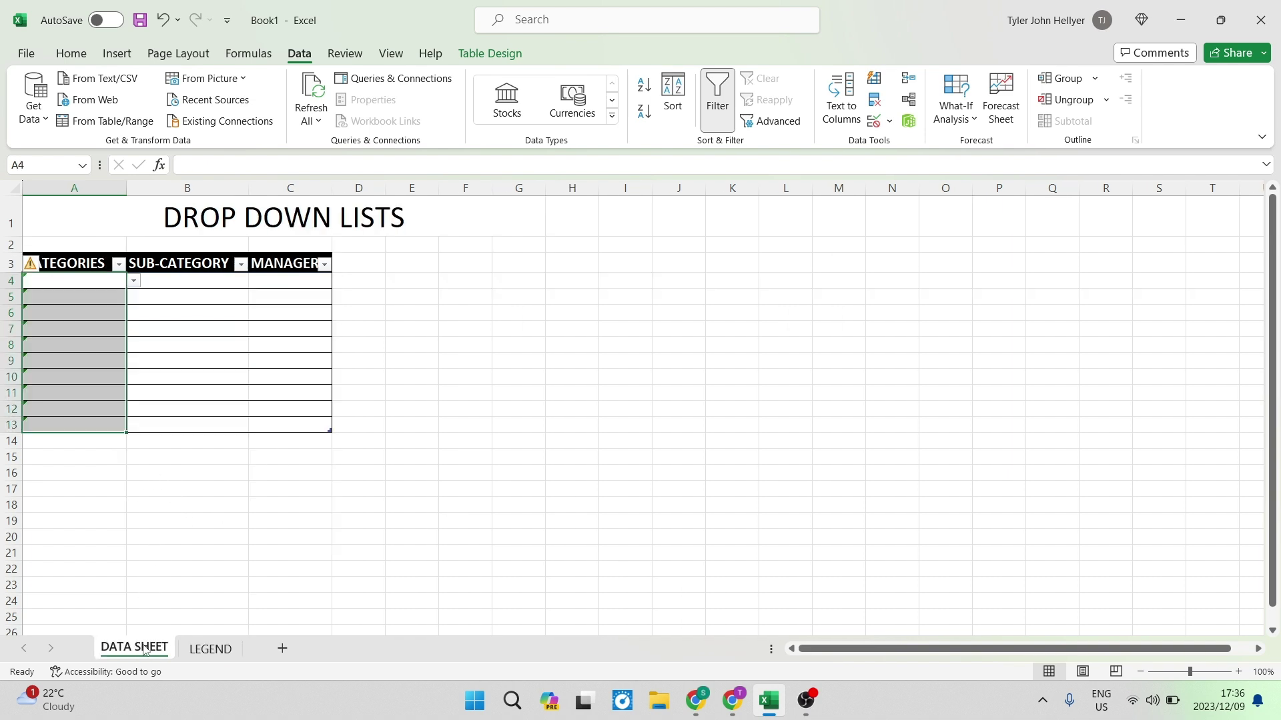
left_click(97, 502)
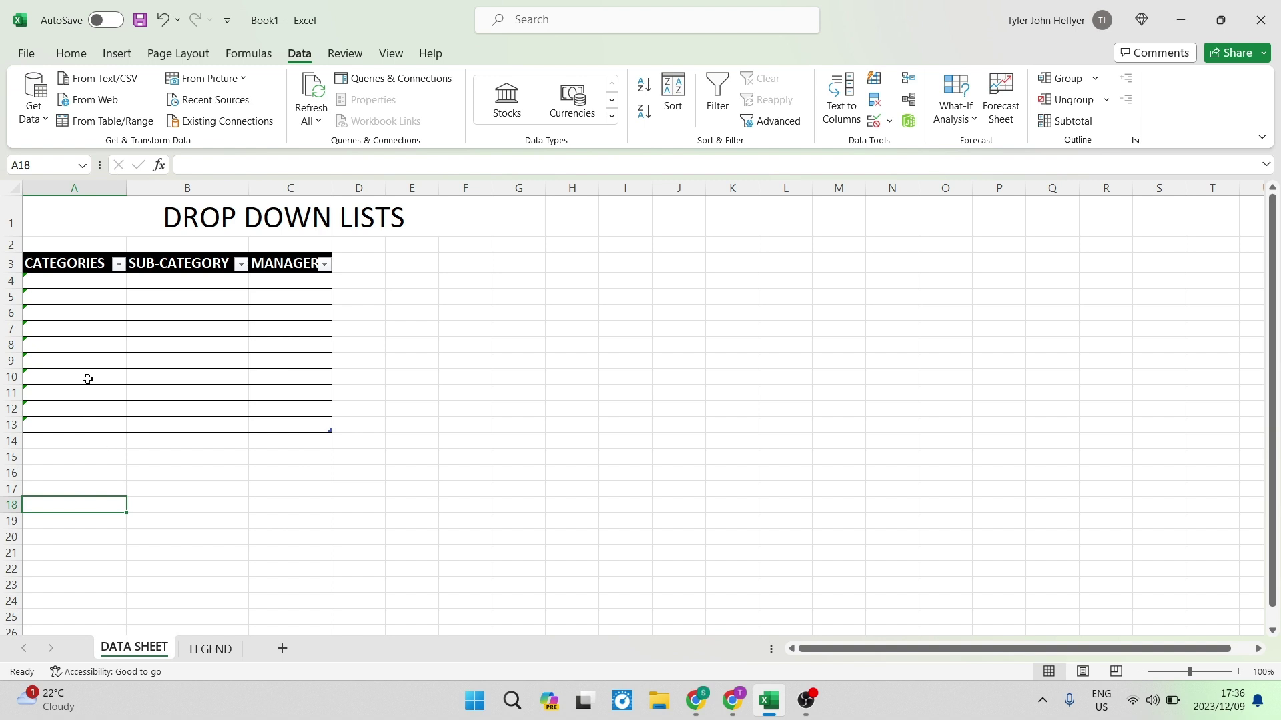
left_click(63, 283)
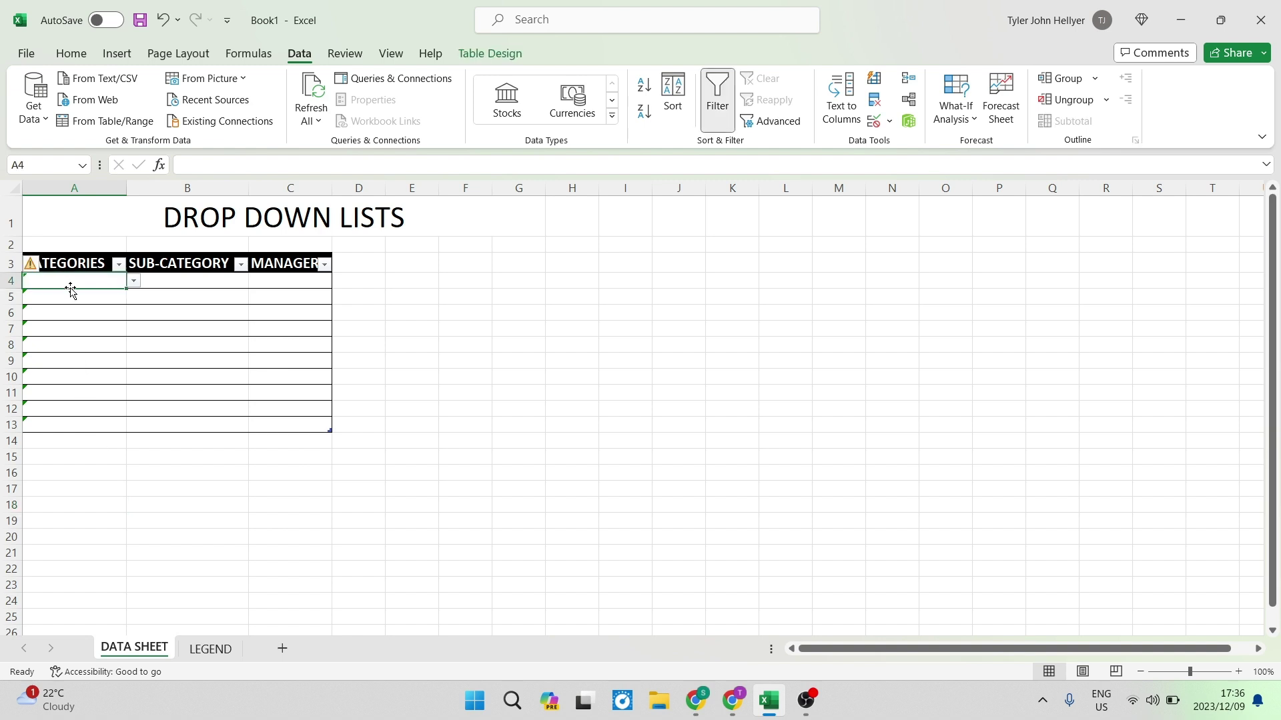
left_click(134, 282)
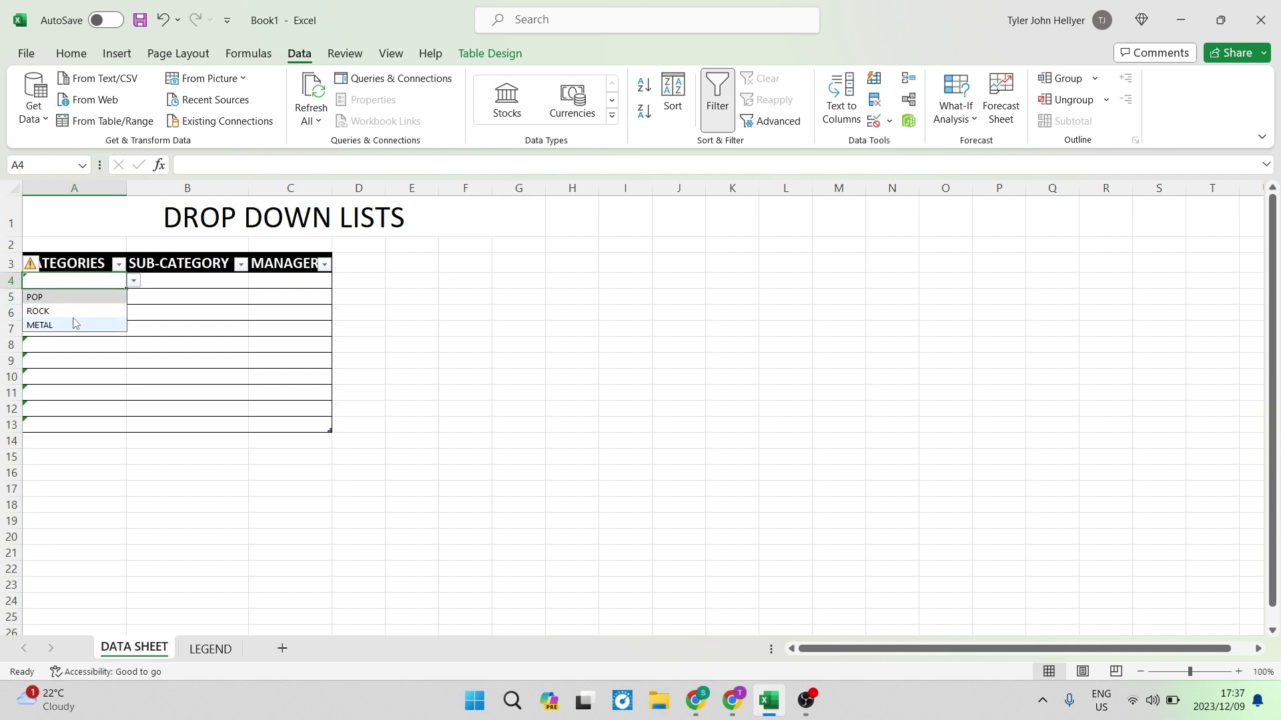
left_click(128, 282)
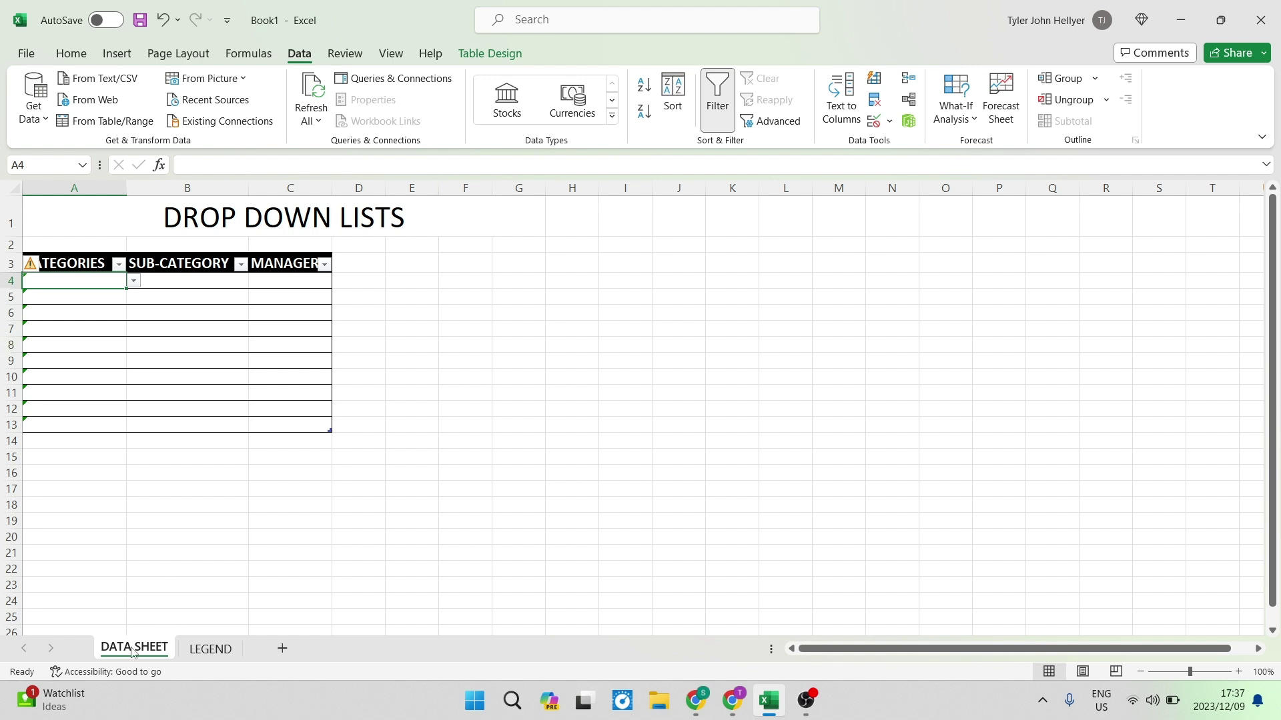
- Review the LEGEND sheet's Protect Sheet options and cancel without setting a password
left_click(200, 651)
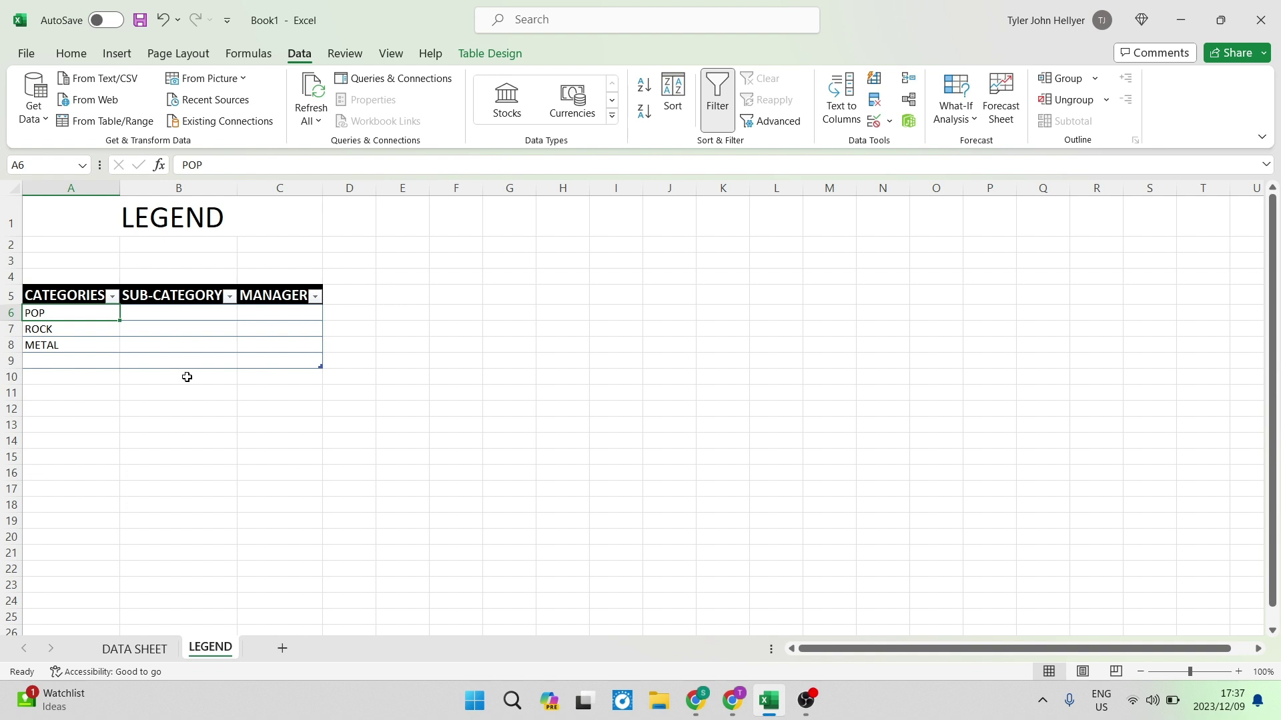
right_click(218, 651)
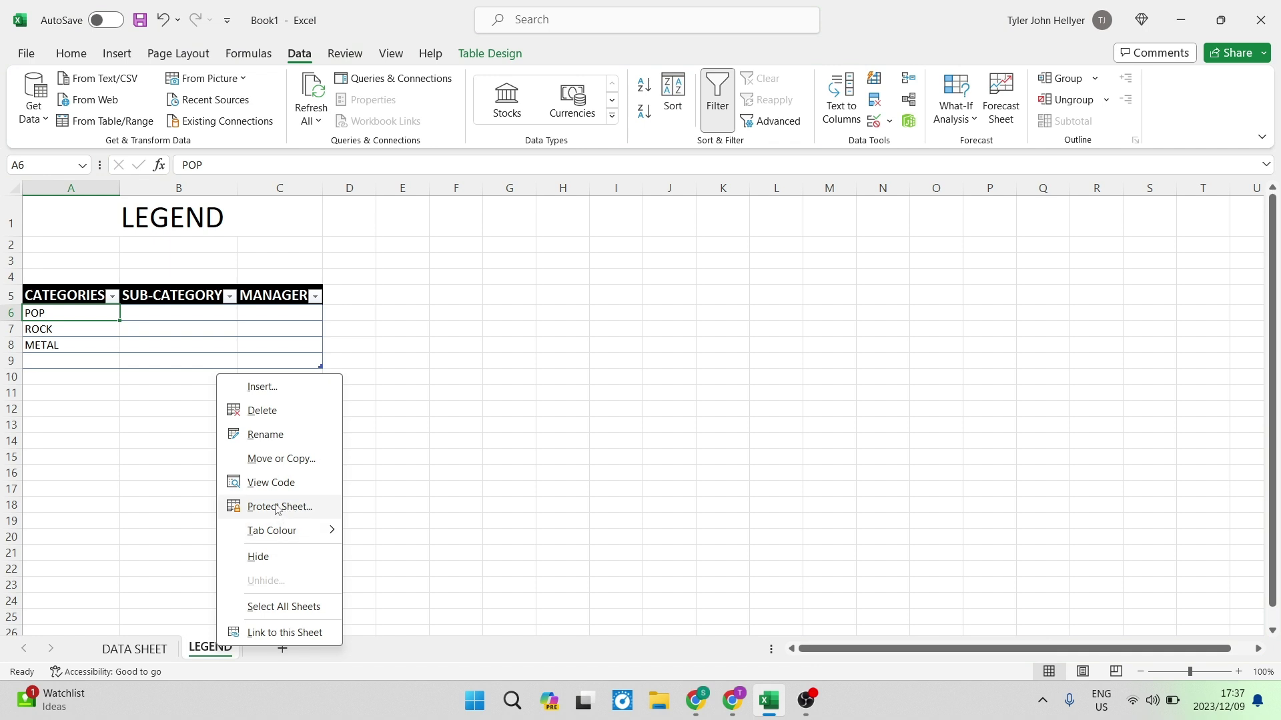
left_click(278, 509)
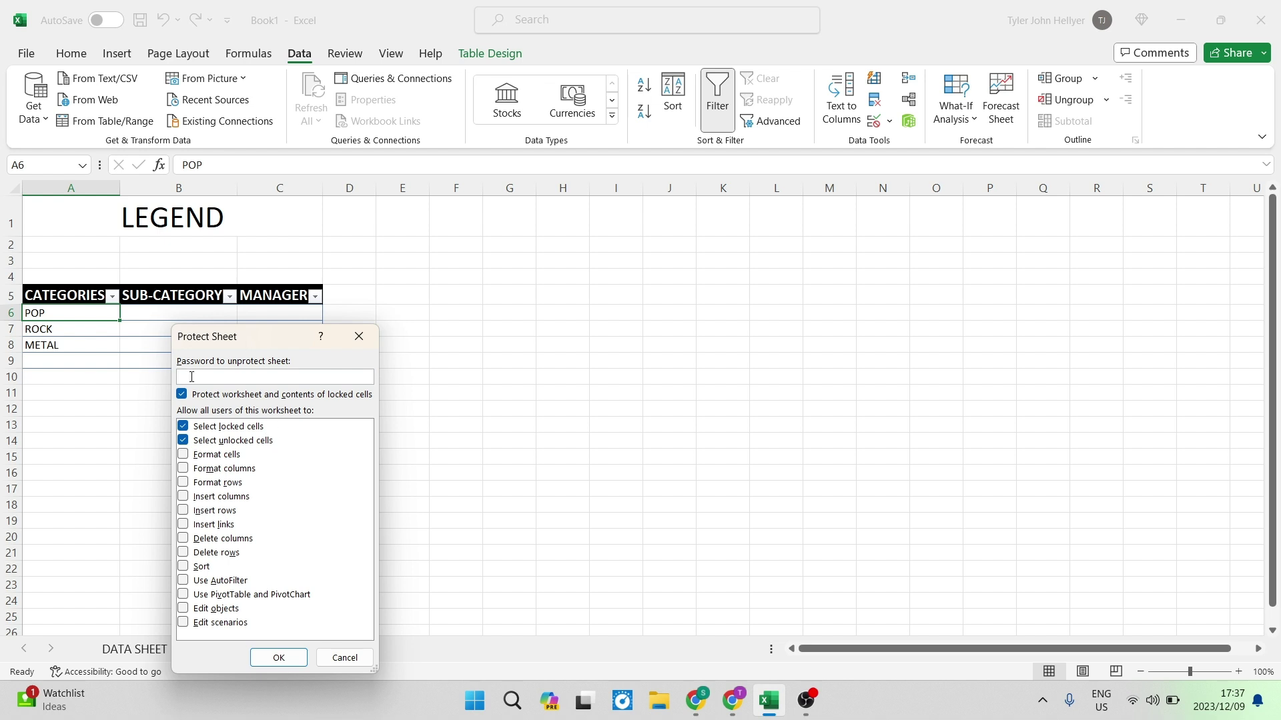
left_click(343, 656)
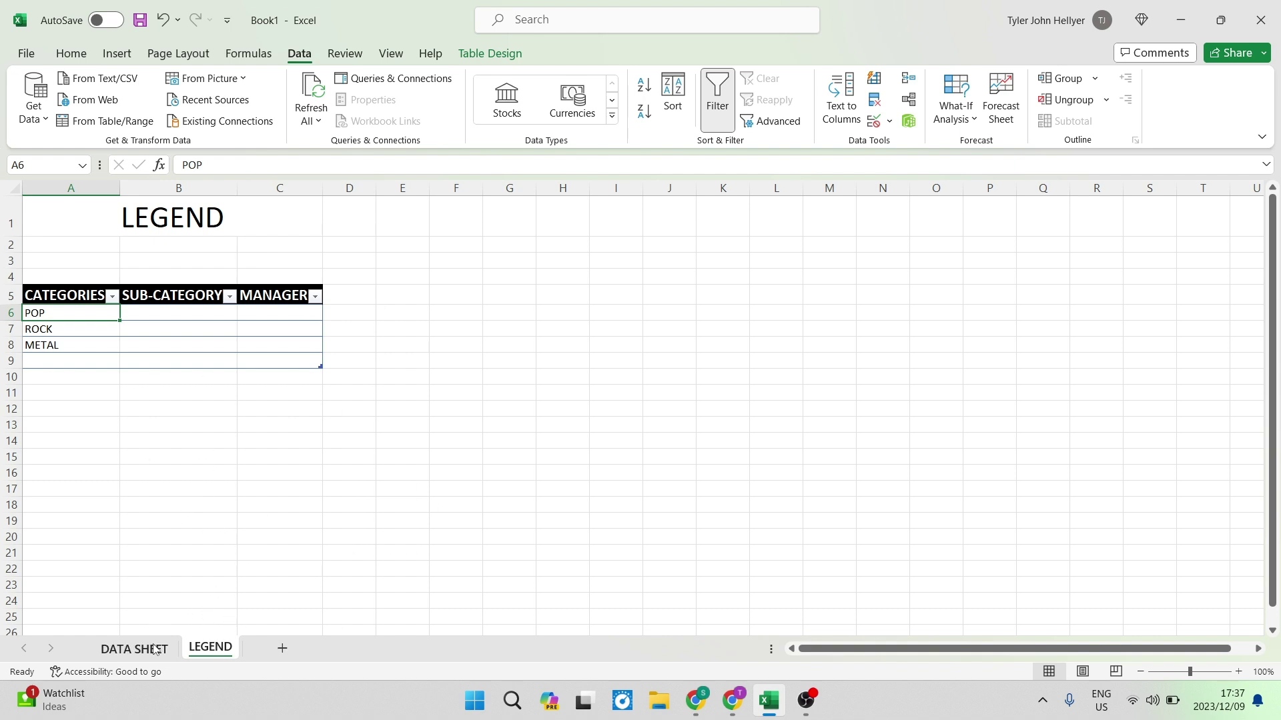
- On DATA SHEET, open and close A4's drop-down, then select the DROP DOWN LISTS title
left_click(133, 649)
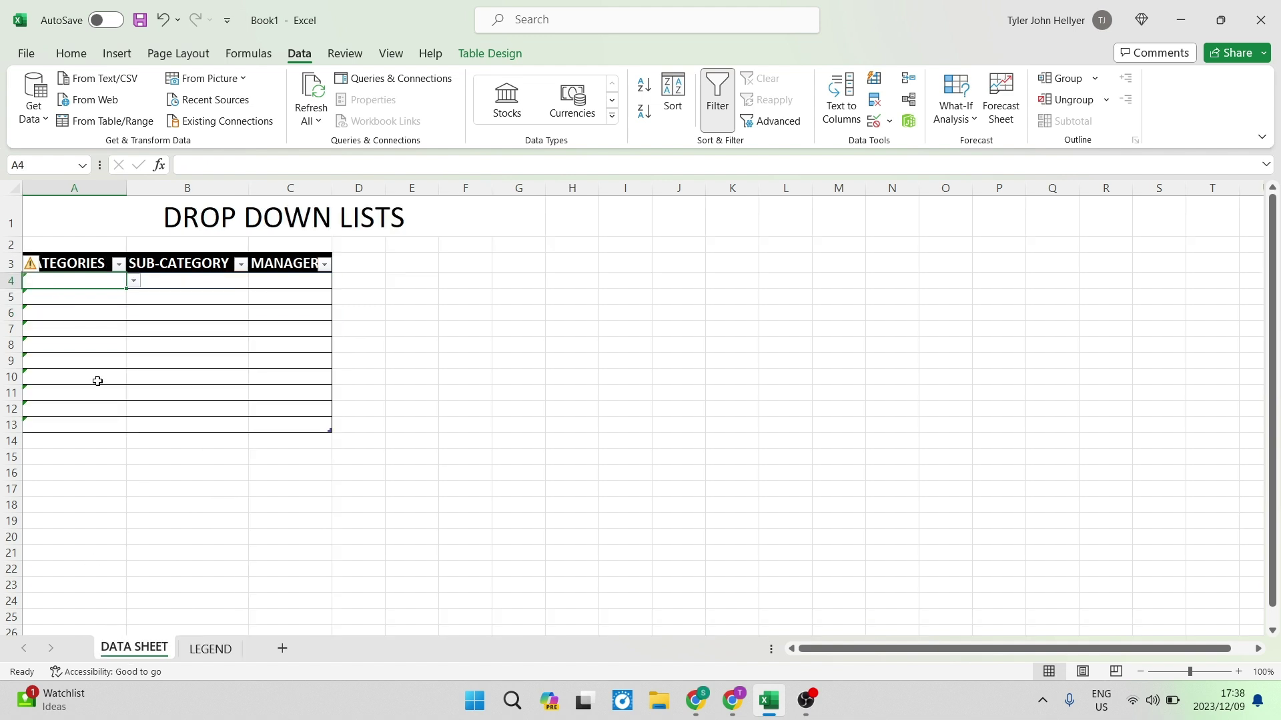
left_click(134, 281)
left_click(134, 281)
left_click(92, 214)
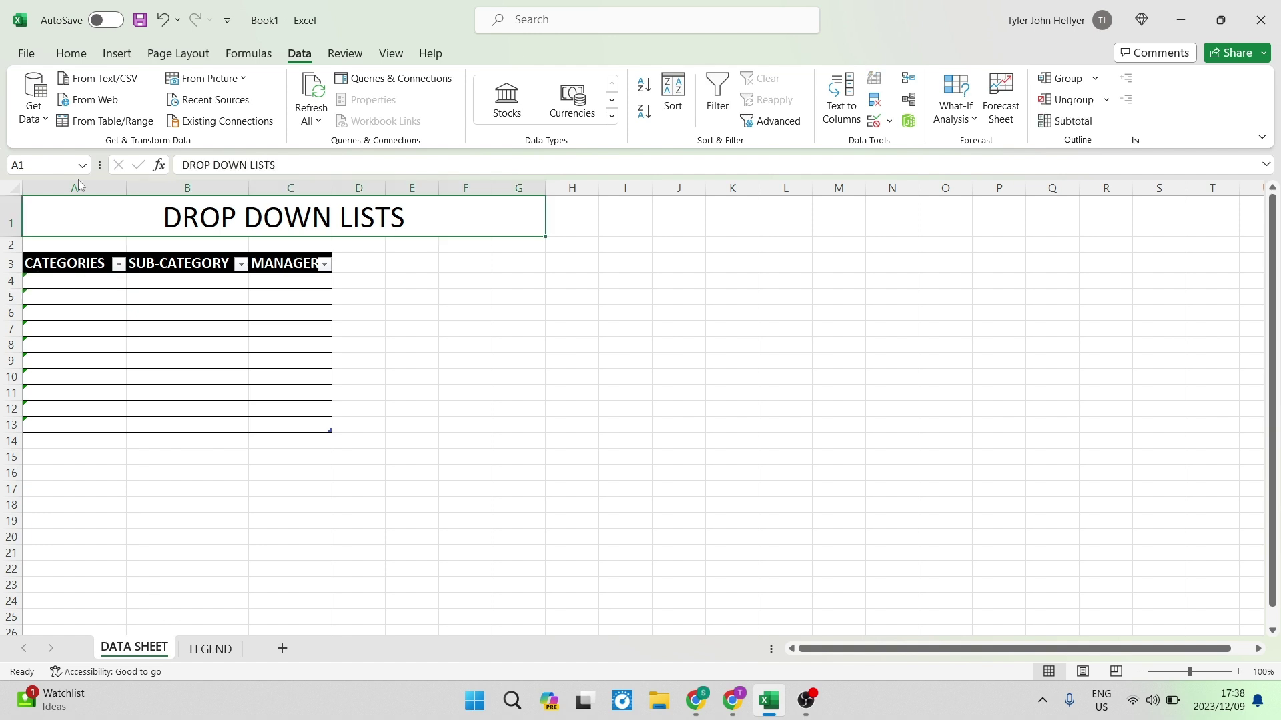